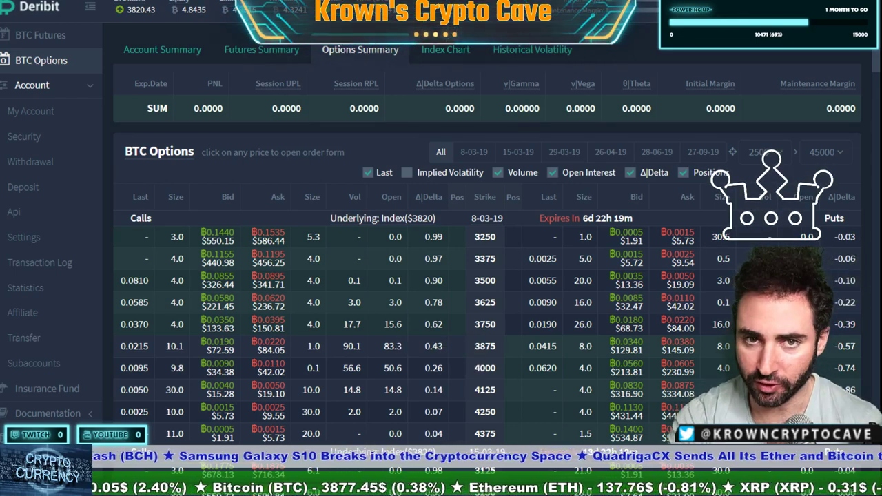
Look at the XBTUSD price chart and Deribit's BTC options prices, and examine the long call payoff in the Excel calculator
key(alt+Tab)
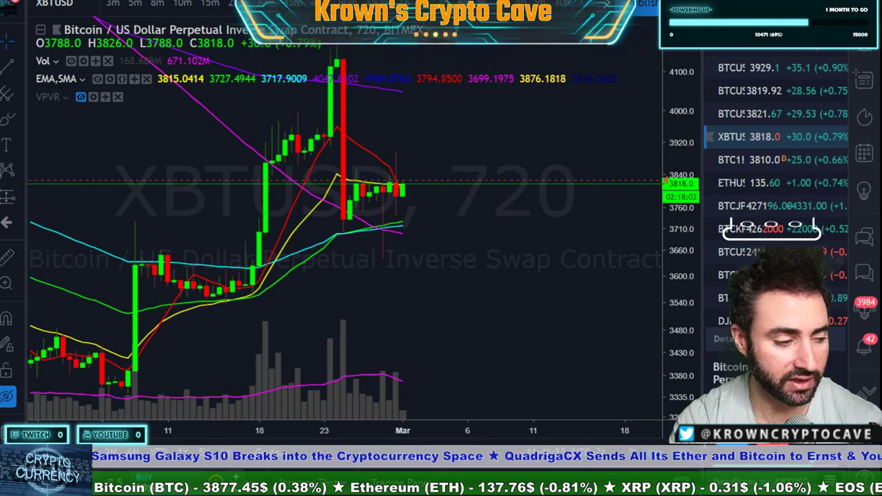
key(alt+Tab)
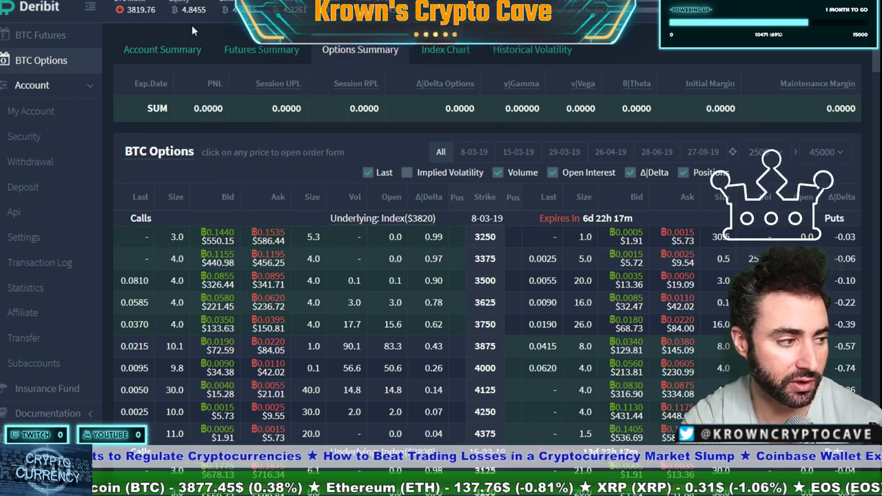
key(alt+Tab)
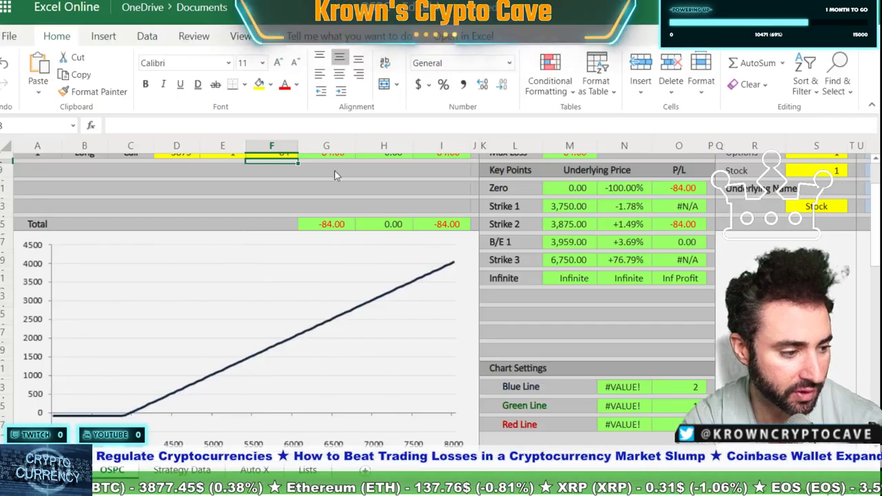
scroll(416, 222, up, 2)
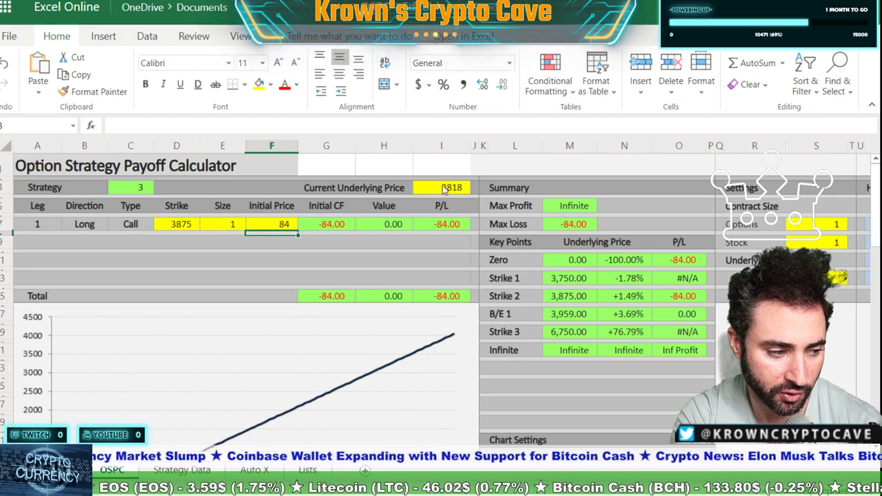
scroll(461, 200, down, 2)
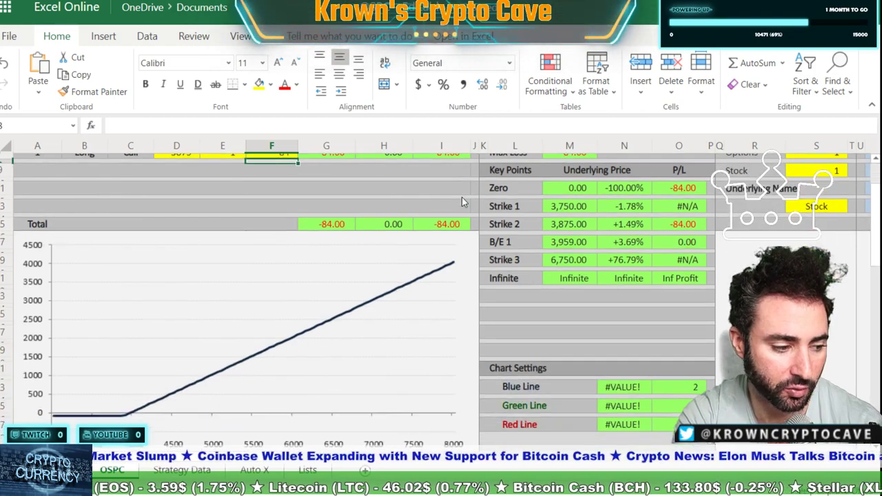
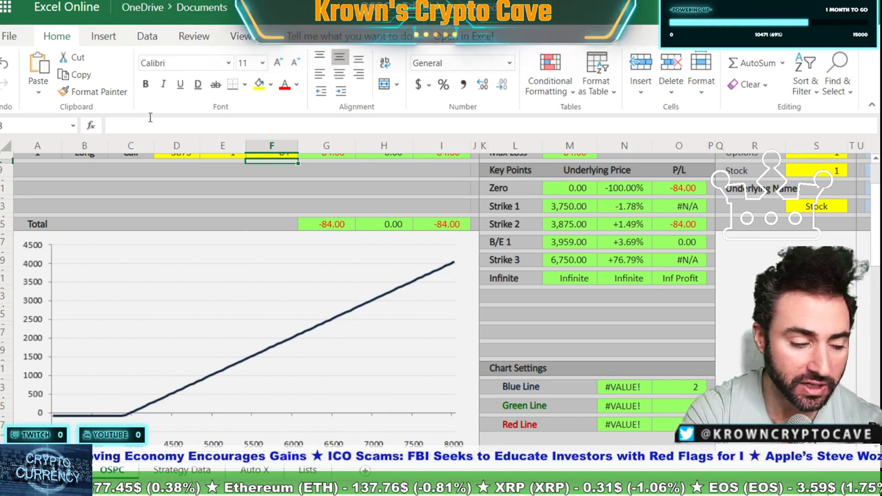
Check the call quotes on Deribit and set the long call leg's strike to 4000 in the Excel payoff calculator
key(alt+Tab)
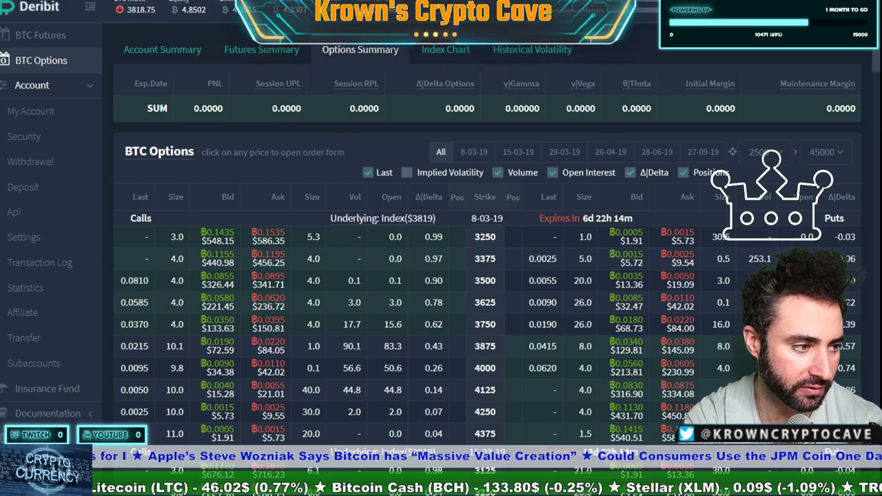
key(alt+Tab)
scroll(394, 231, up, 5)
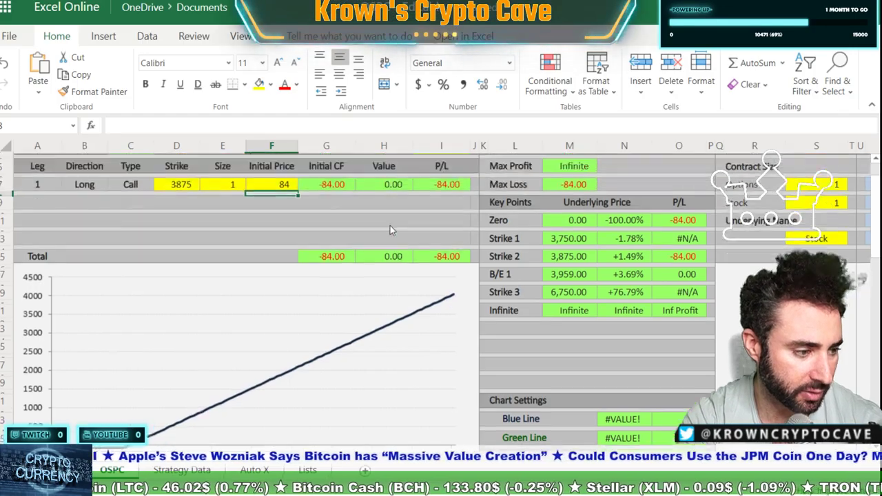
double_click(194, 227)
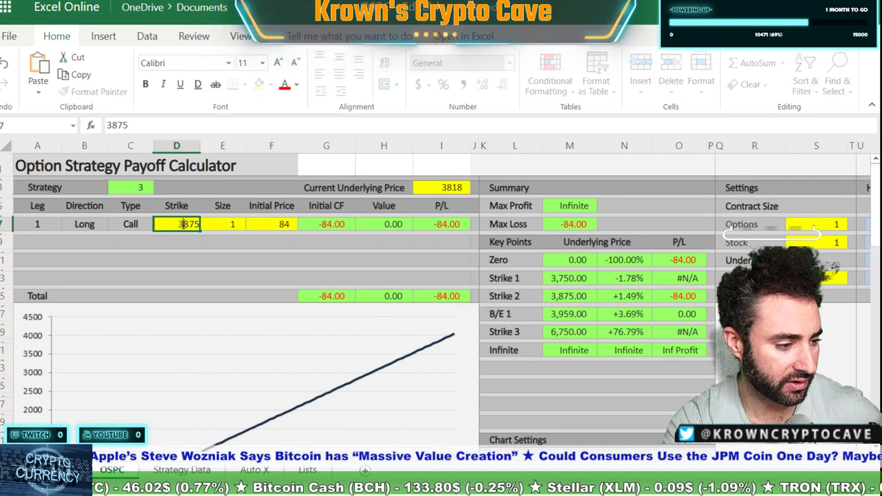
drag(182, 225, 225, 229)
key(BackSpace)
key(BackSpace)
text(4000)
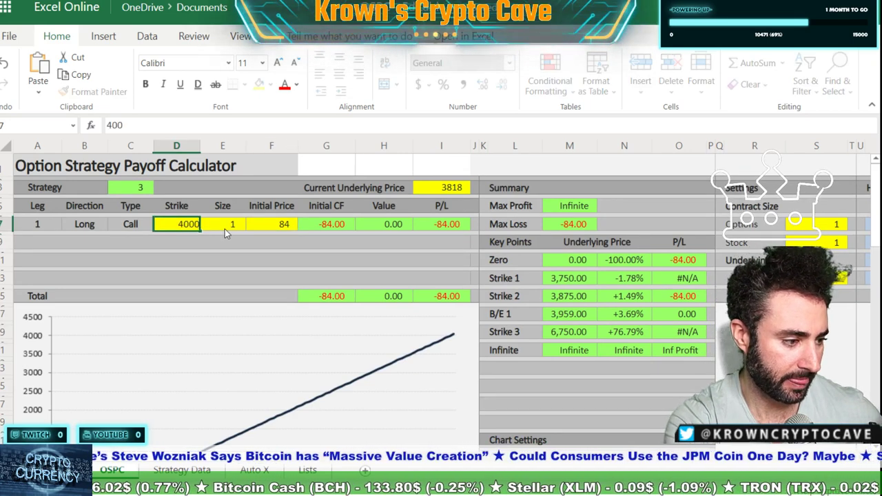
Set the initial price of the 4000-strike call leg to 40
click(276, 228)
double_click(282, 226)
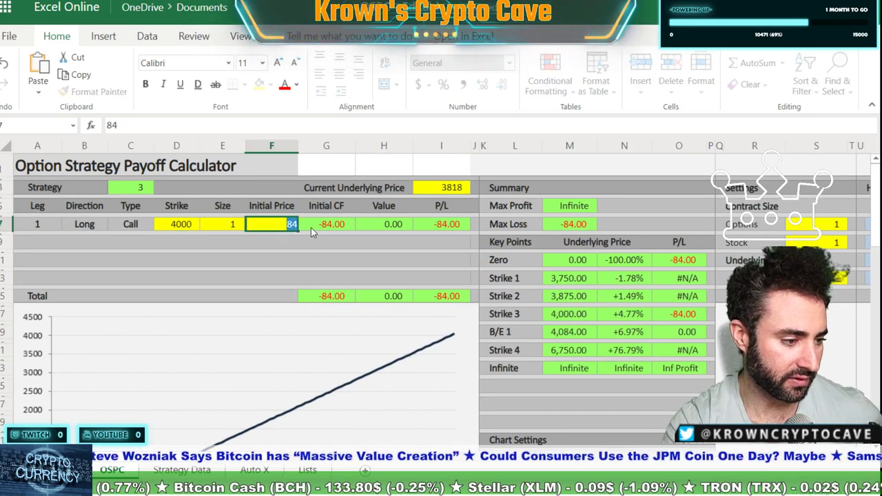
text(40)
key(Return)
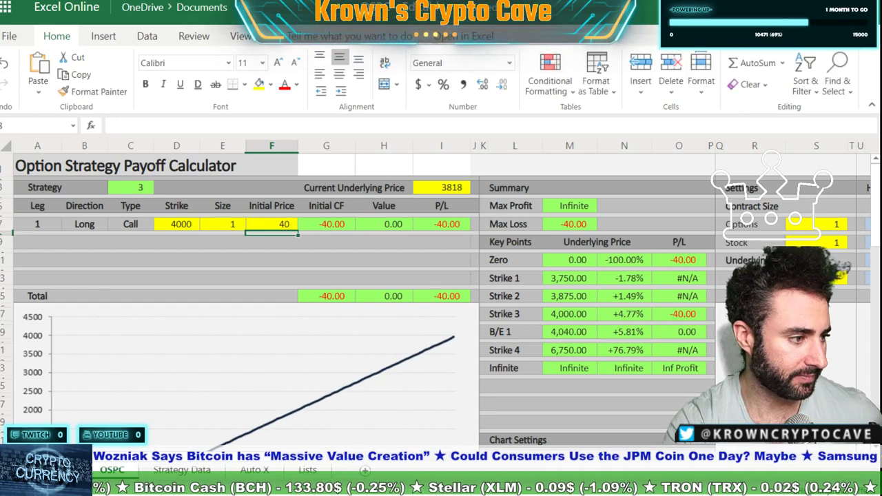
Recheck the Deribit quotes, set the call leg's size to 100 in the Excel calculator, and view its payoff chart
key(alt+Tab)
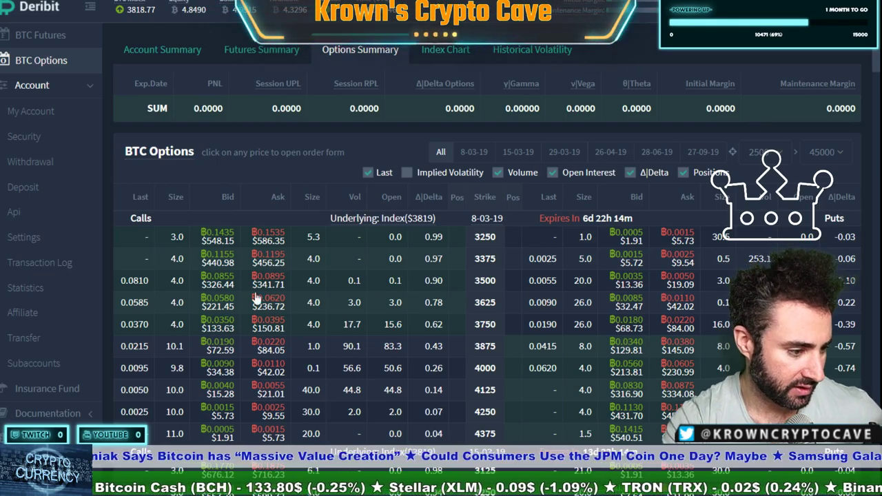
key(alt+Tab)
scroll(356, 195, down, 2)
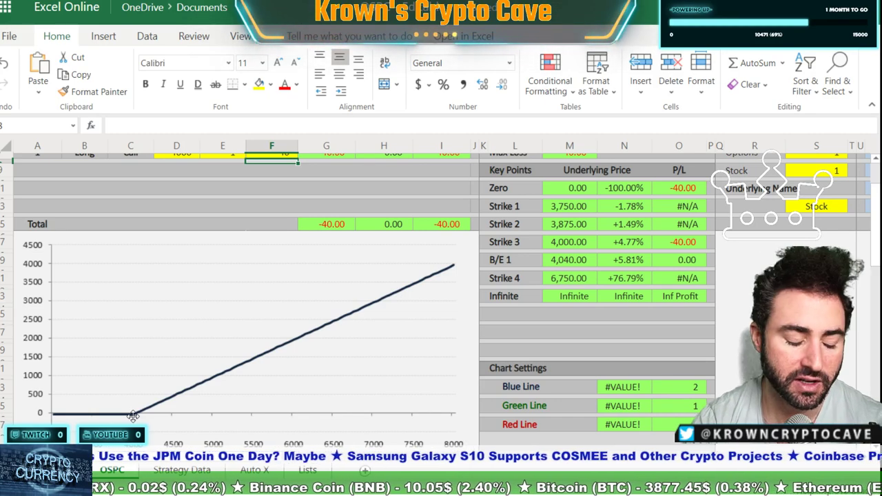
scroll(193, 224, up, 2)
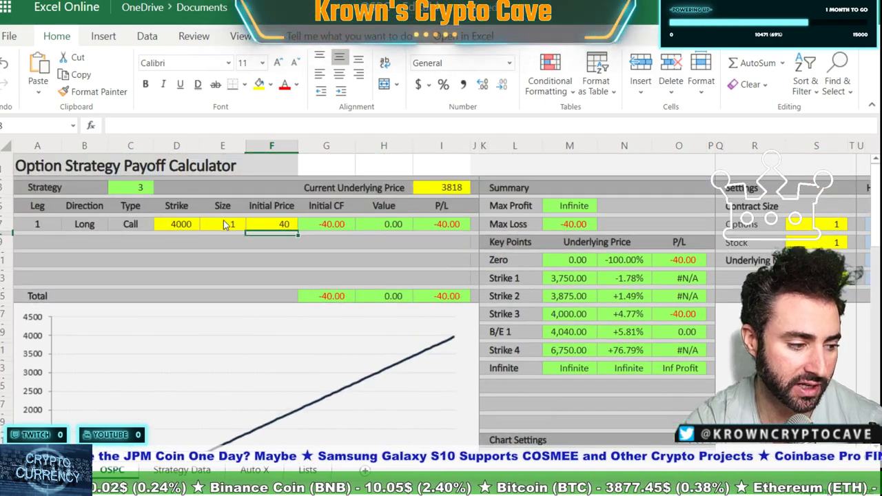
click(225, 225)
double_click(230, 224)
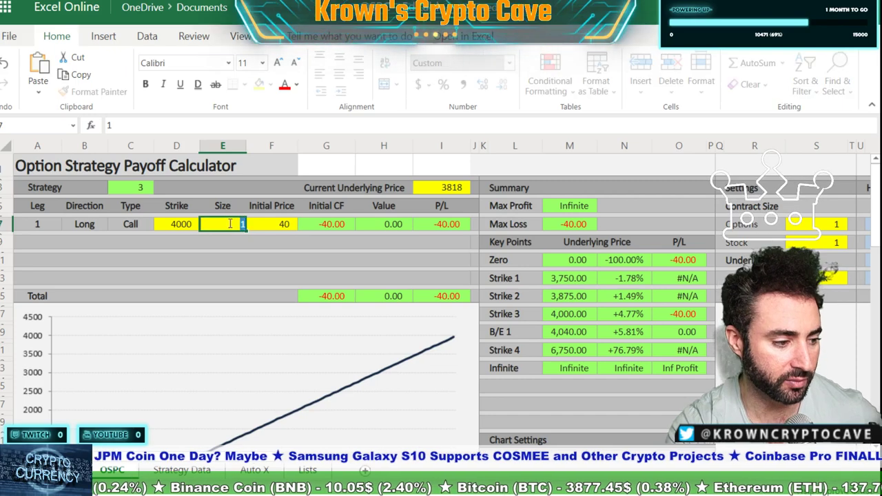
text(100)
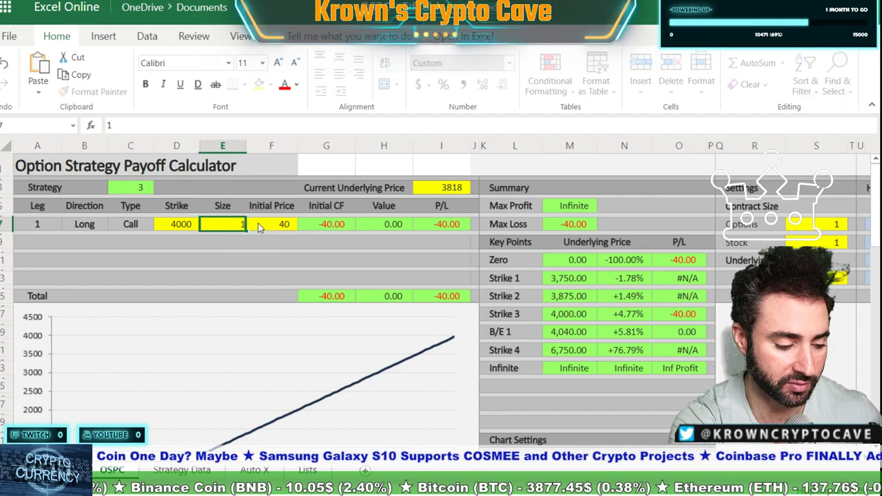
key(Return)
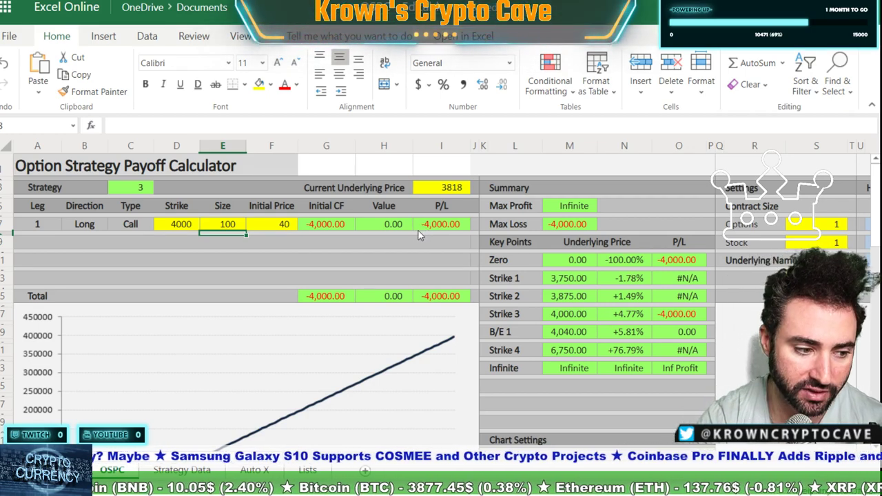
scroll(414, 237, down, 1)
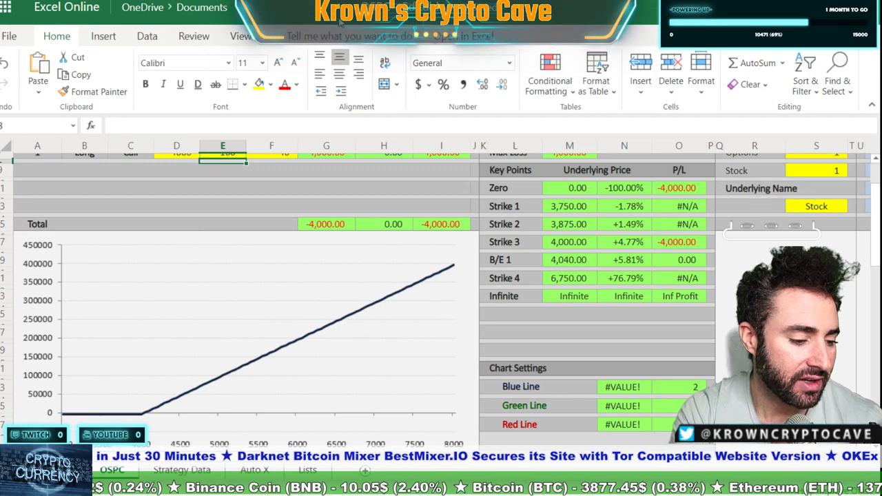
Model a sold call from the Deribit quotes by setting the Excel call leg's size to -1 and its strike to 3875
key(alt+Tab)
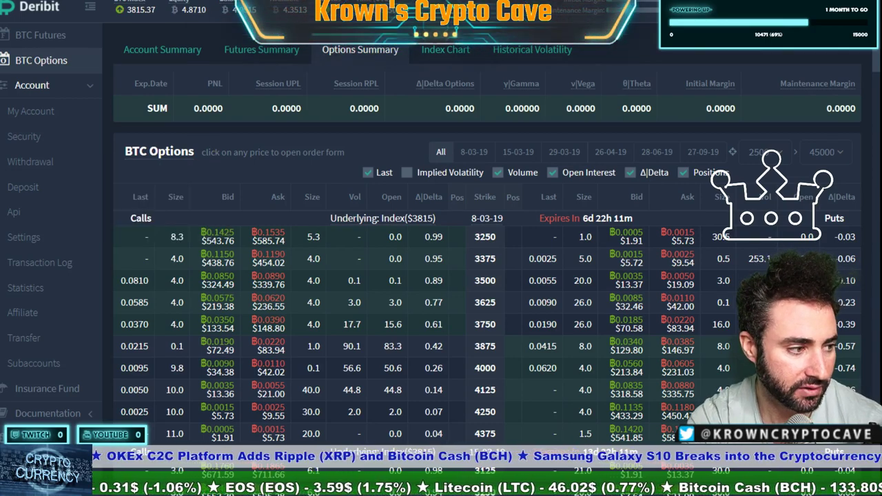
key(alt+Tab)
scroll(456, 169, up, 2)
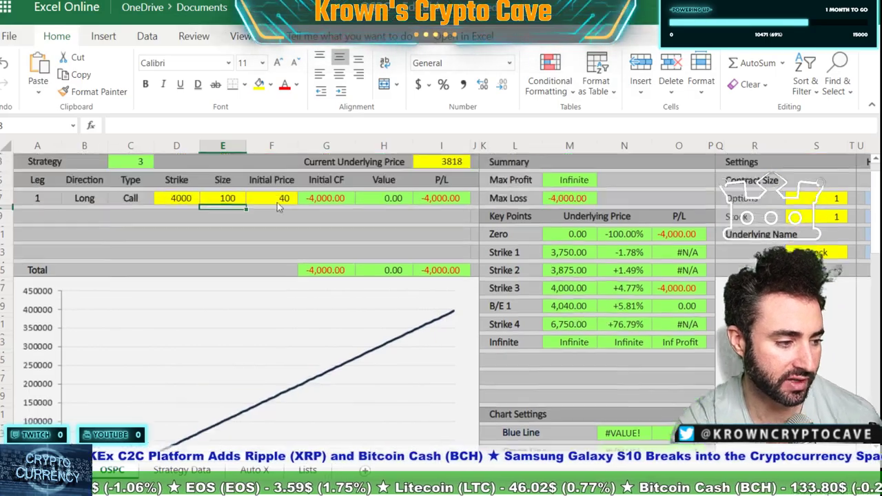
double_click(231, 225)
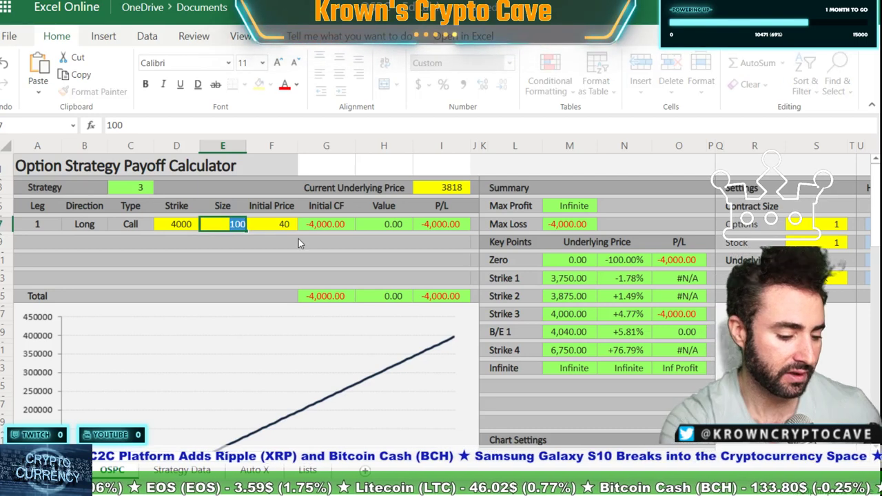
text(-1)
key(shift+Tab)
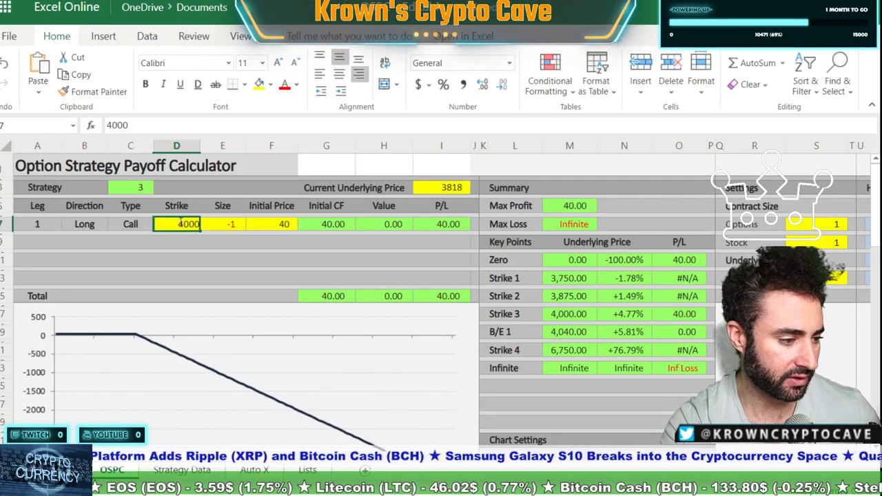
key(F2)
text(3875)
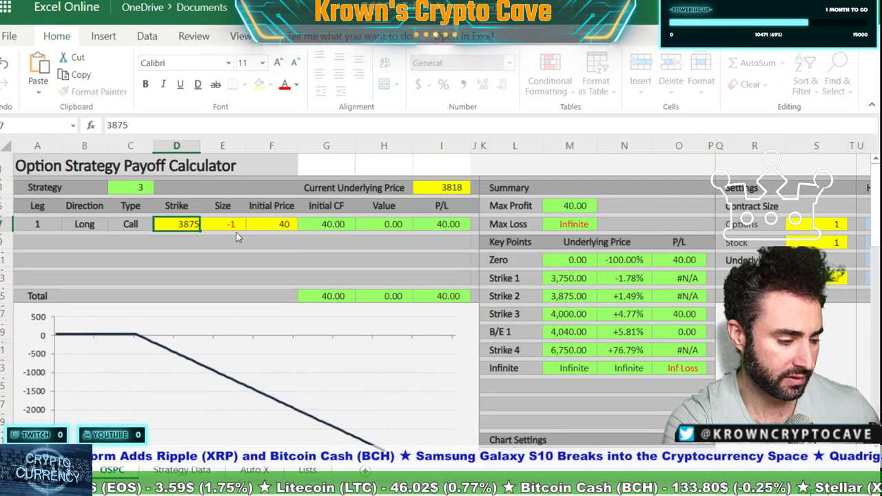
Set the 3875 call leg's initial price to 72 and examine the resulting payoff chart and key points
click(281, 227)
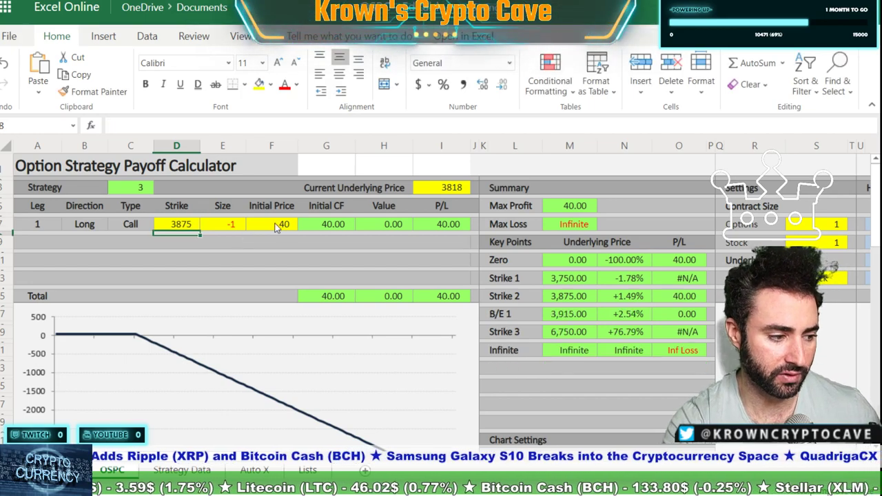
key(F2)
text(72)
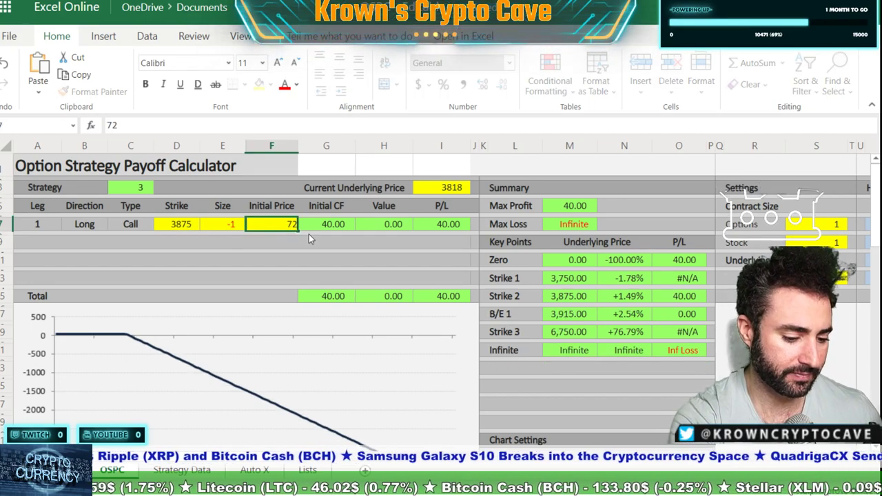
key(Return)
scroll(424, 245, down, 2)
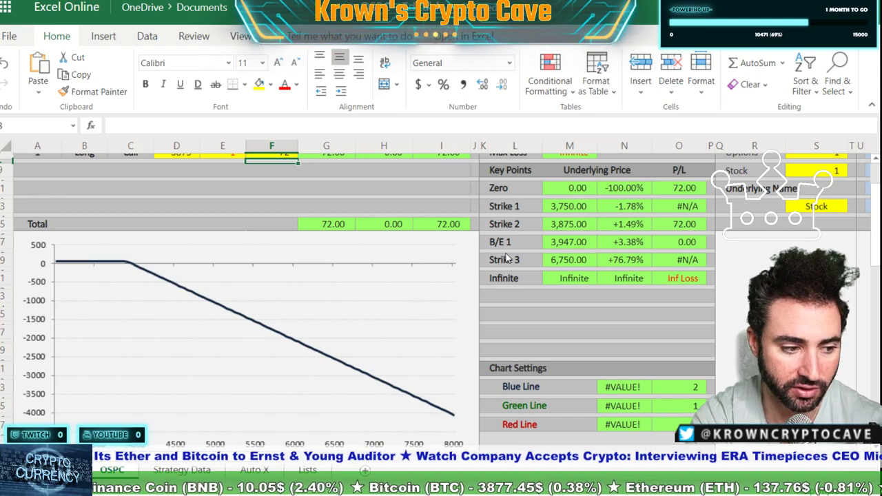
scroll(517, 264, up, 2)
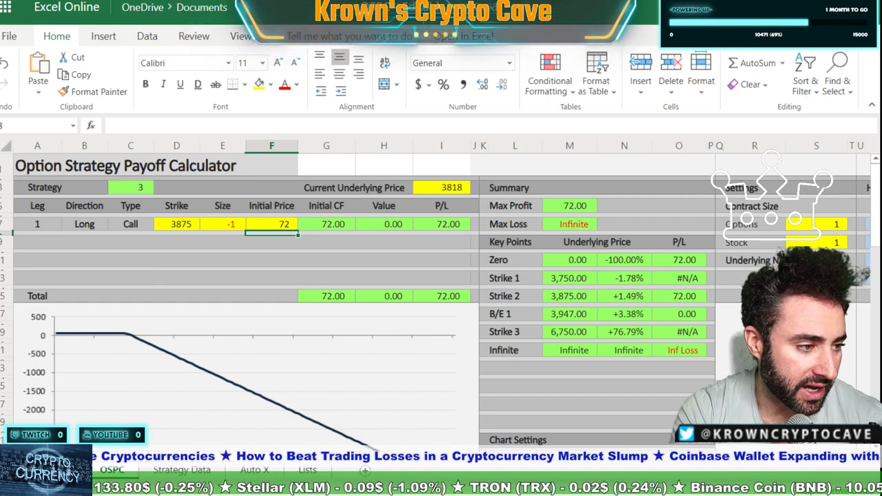
Look up the Long Put ID in the strategy data sheet and set the calculator's strategy to 5
key(ctrl+Tab)
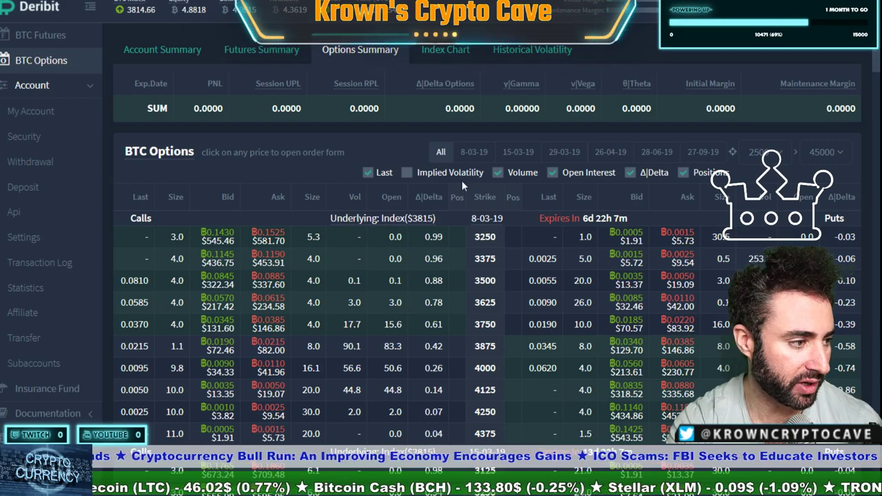
key(alt+Tab)
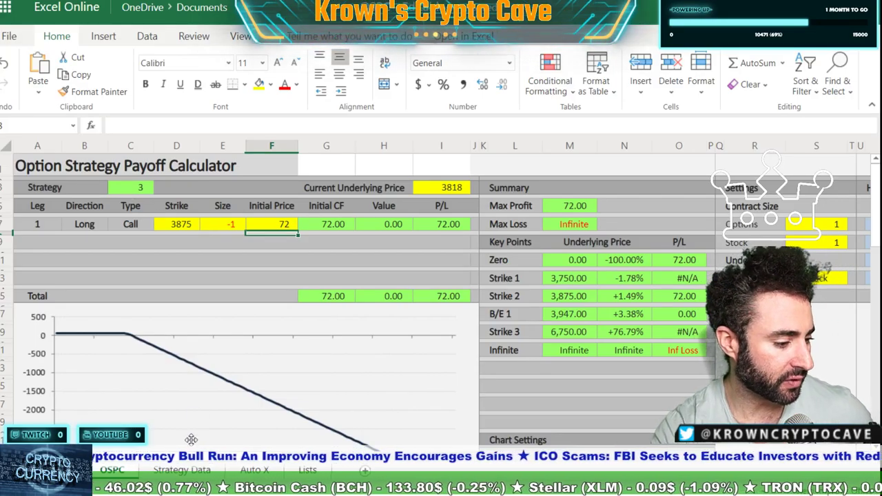
click(182, 471)
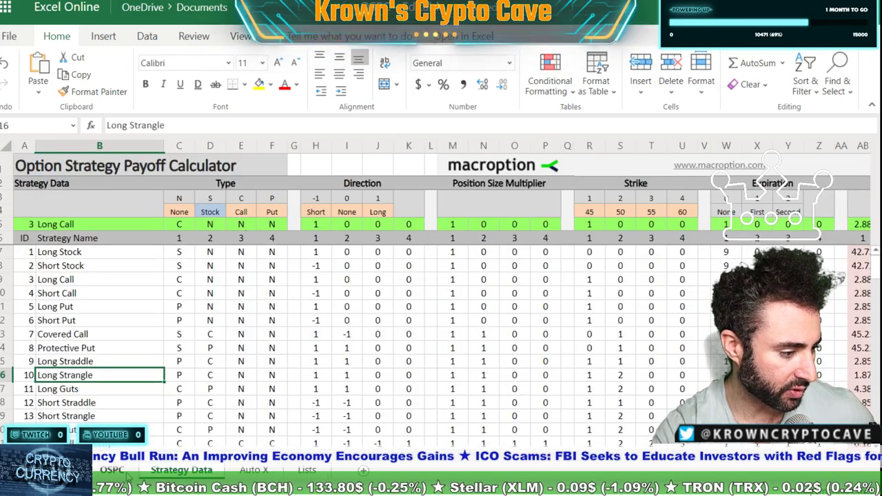
key(ctrl+Page_Up)
click(141, 189)
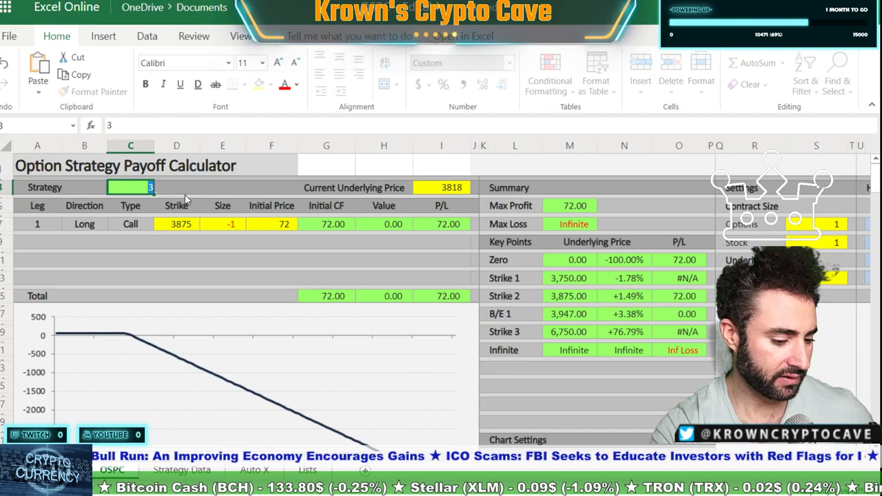
text(5)
key(Return)
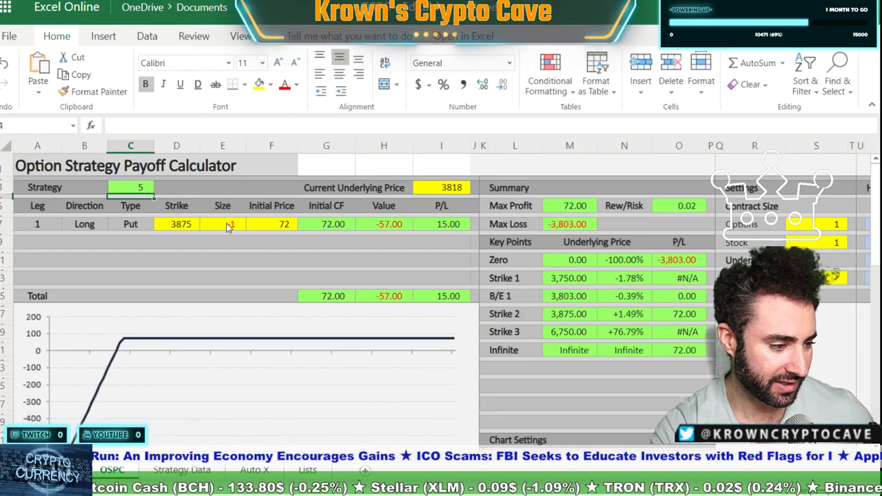
click(224, 224)
text(`)
key(Return)
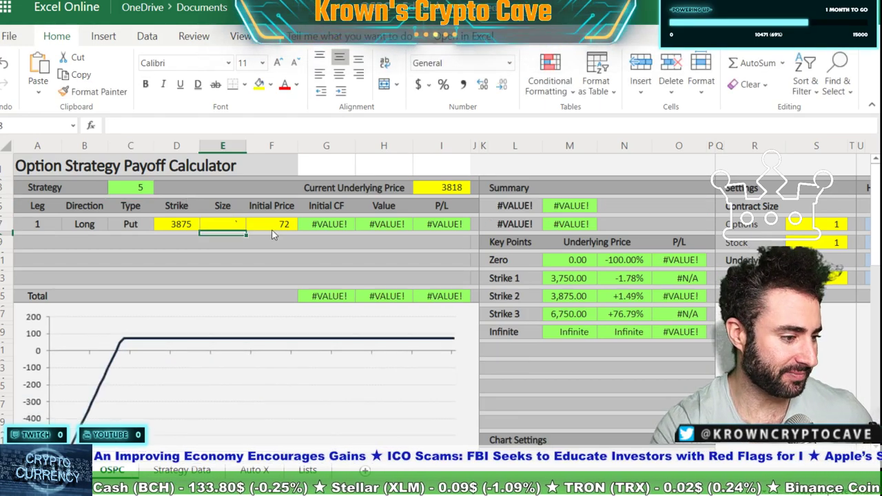
Set the long put leg's size to 1 and its strike to 3750 in the payoff calculator
click(242, 228)
text(1)
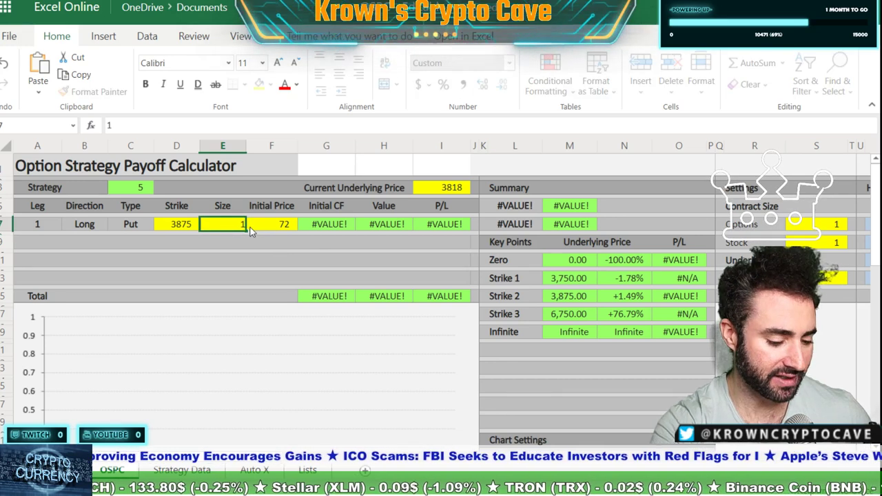
key(Return)
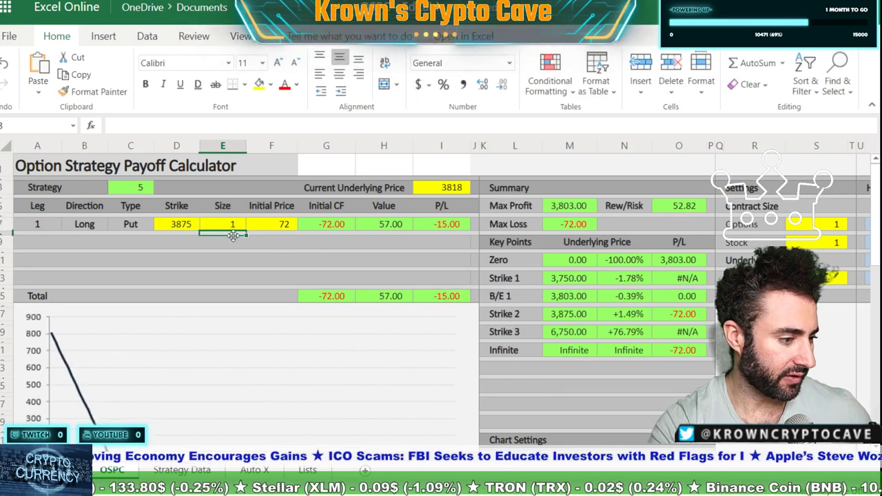
double_click(180, 228)
text(35)
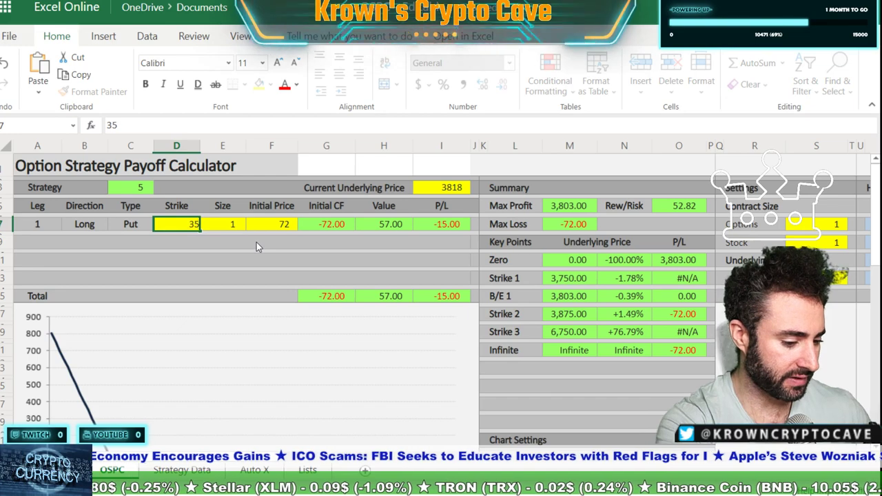
key(BackSpace)
text(750)
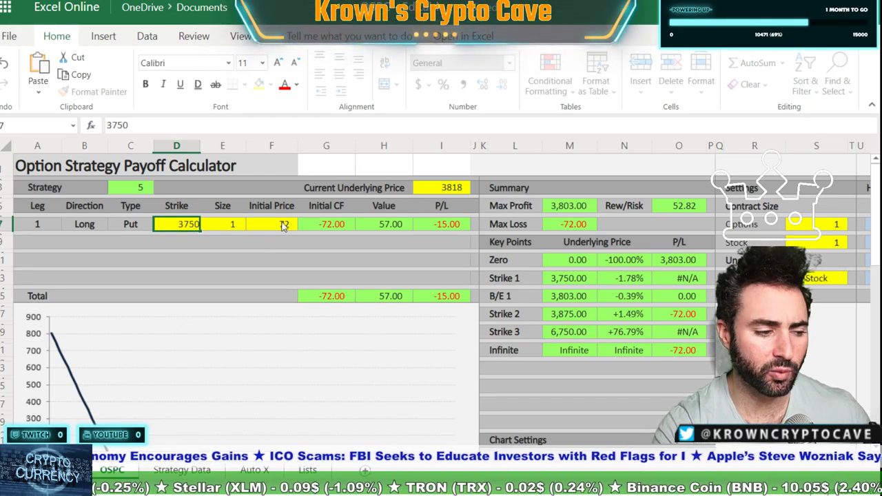
Set the 3750 long put's initial price to 84 and examine its payoff chart and key points
click(283, 224)
key(BackSpace)
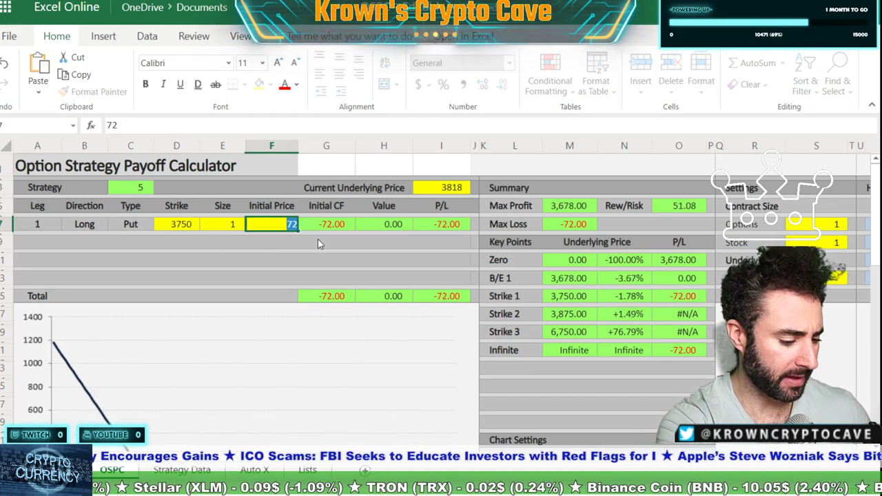
text(84)
key(Return)
scroll(377, 241, down, 5)
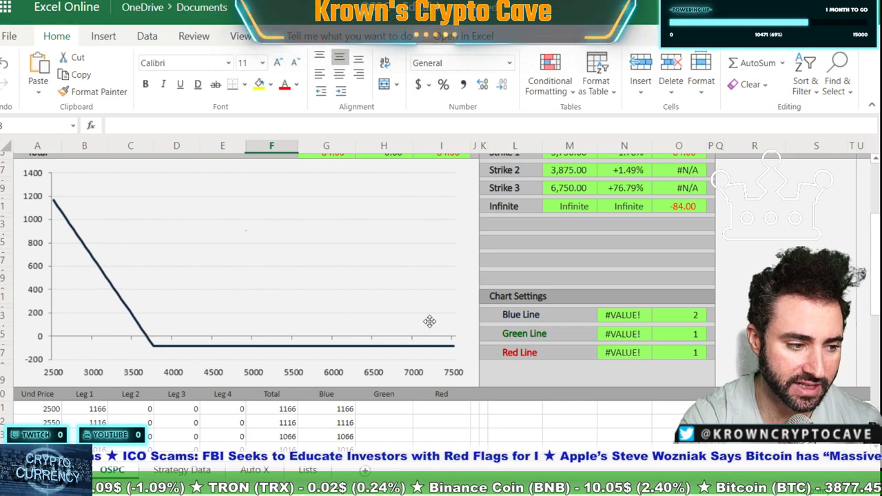
scroll(430, 324, up, 2)
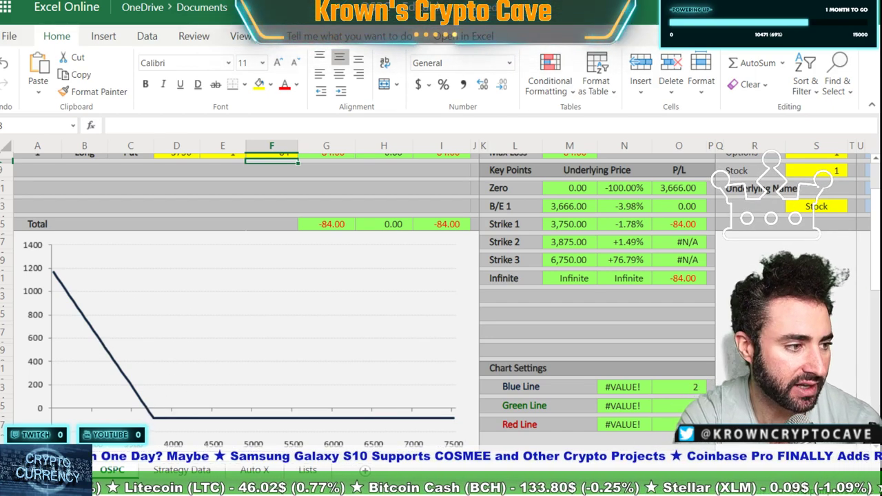
Check the put quotes on Deribit, return to the Excel calculator, and set the put leg's size to -1 to model a sold put
key(alt+Tab)
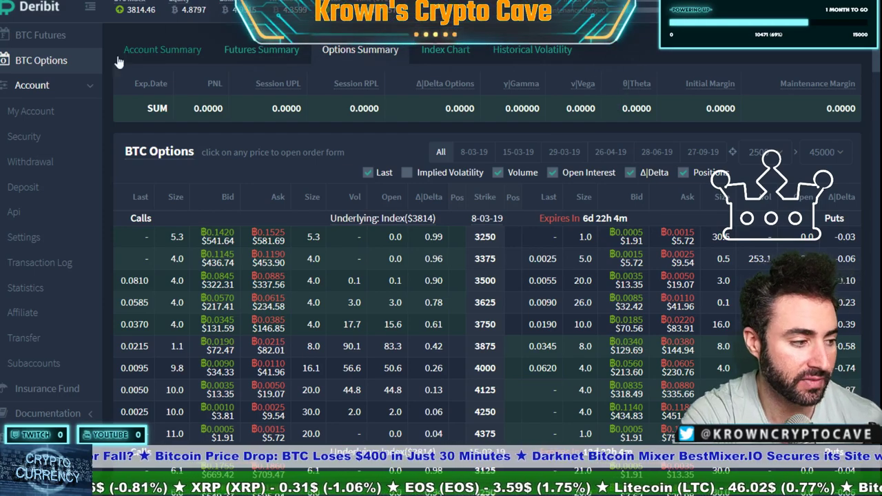
key(ctrl+Tab)
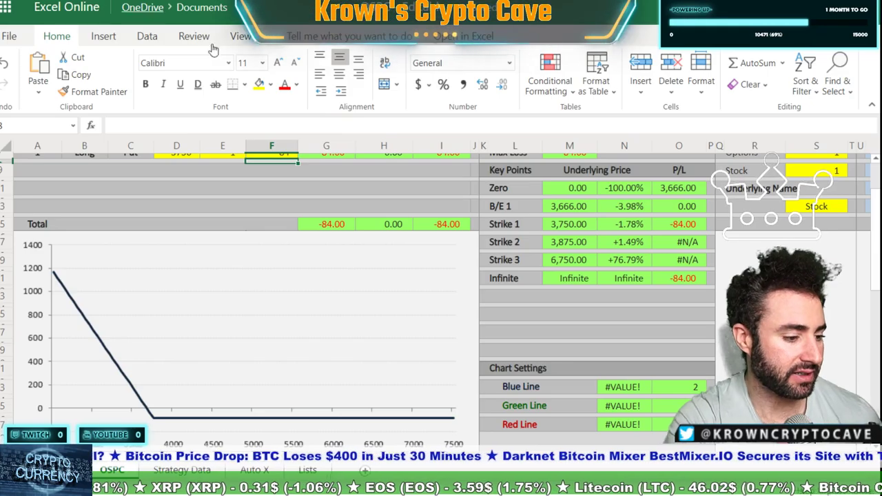
scroll(258, 269, up, 2)
click(225, 223)
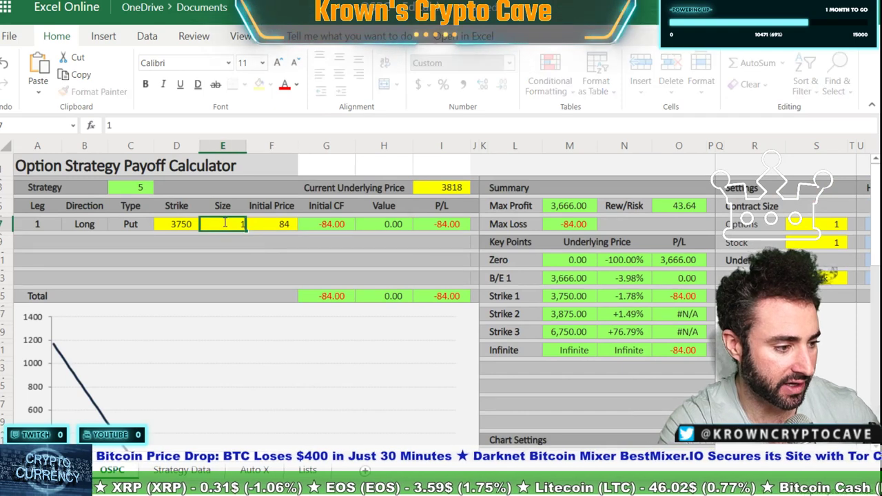
key(BackSpace)
text(-1)
key(Return)
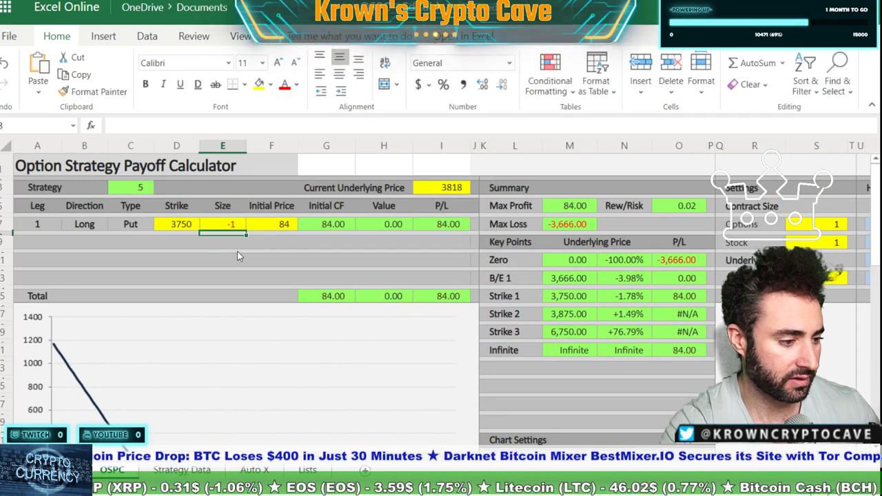
Set the sold 3750 put's initial price to 70 and examine the payoff chart and key points
click(271, 224)
double_click(271, 224)
text(7)
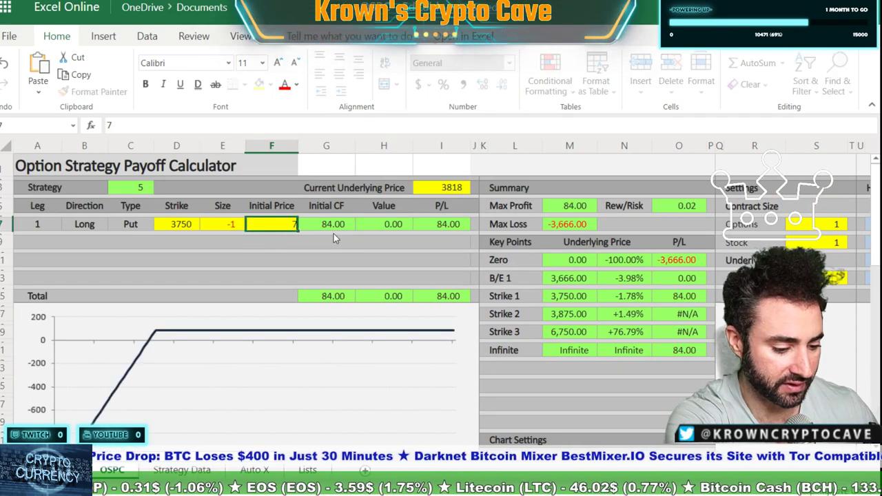
text(0)
key(Return)
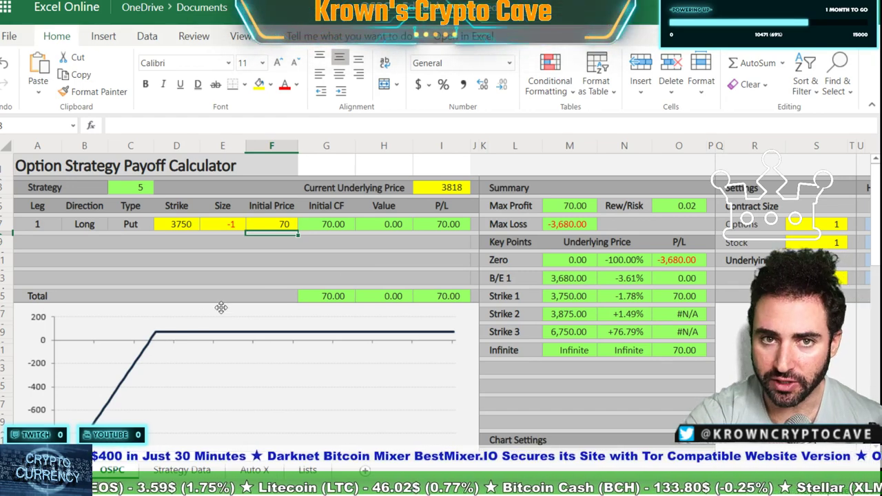
scroll(217, 305, down, 2)
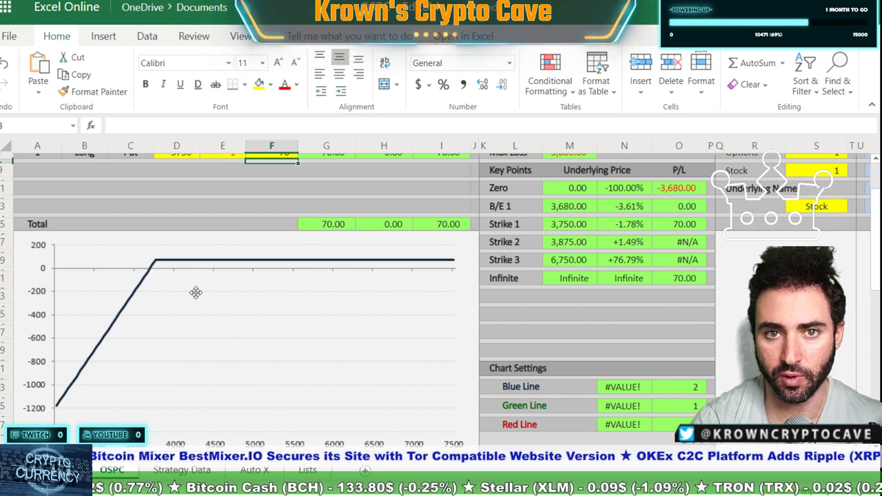
scroll(211, 248, up, 2)
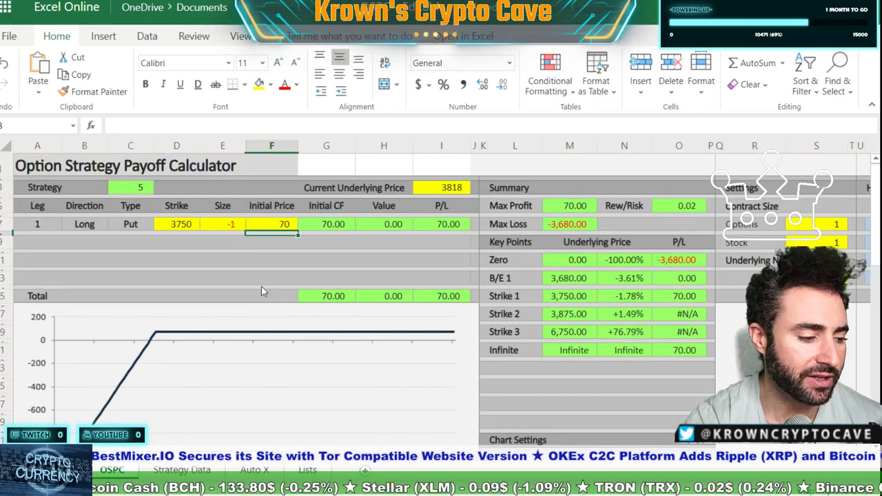
Scale the sold put up by setting the leg's size to -100
double_click(234, 224)
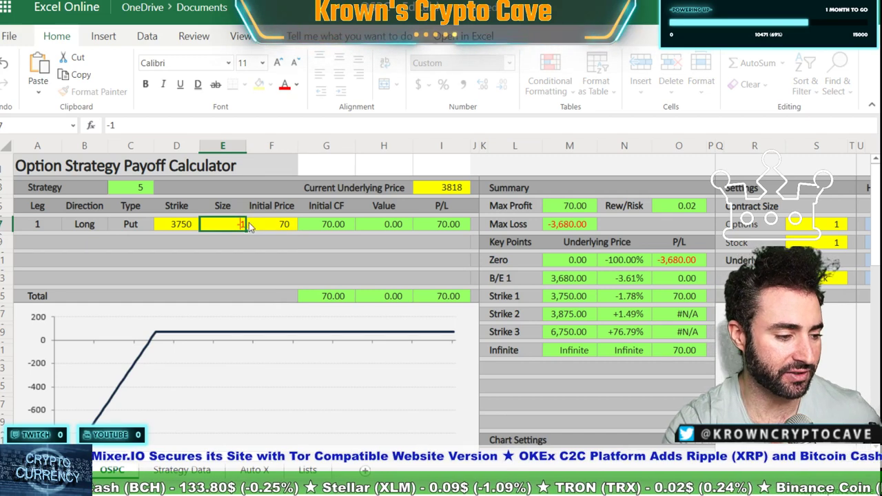
text(00)
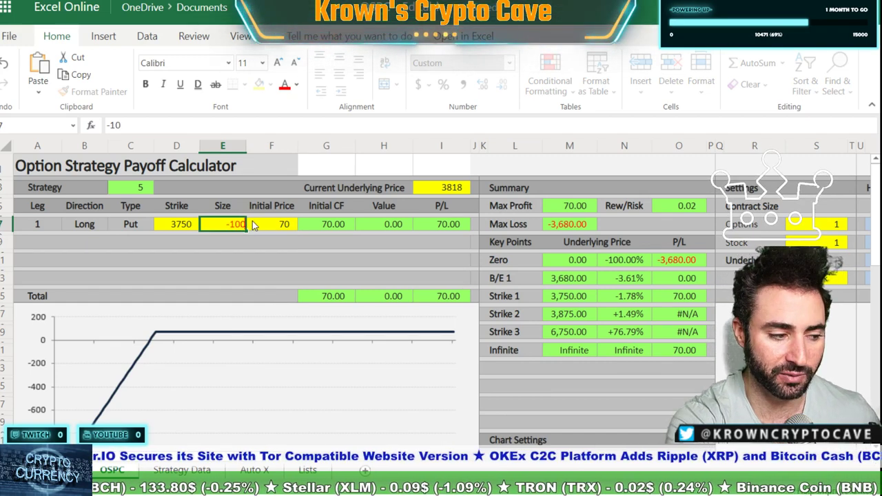
key(Return)
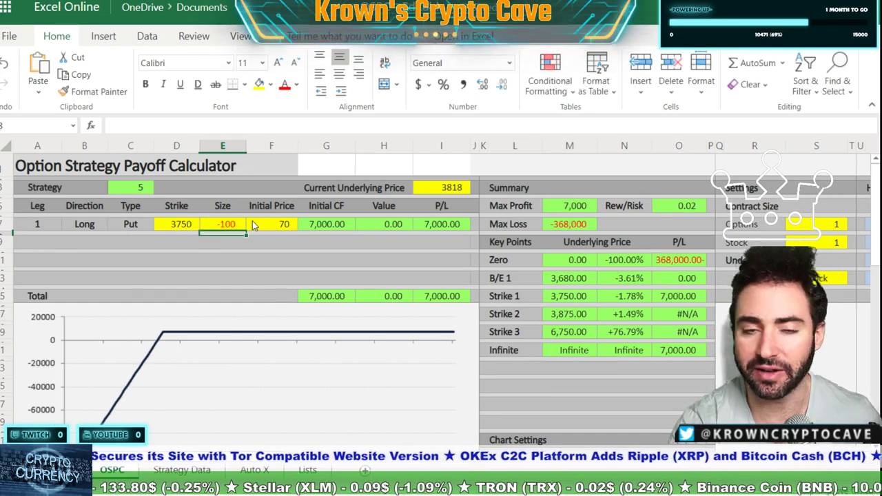
Set the sold put leg's size back to -1 and switch to the Deribit BTC options quotes
double_click(233, 224)
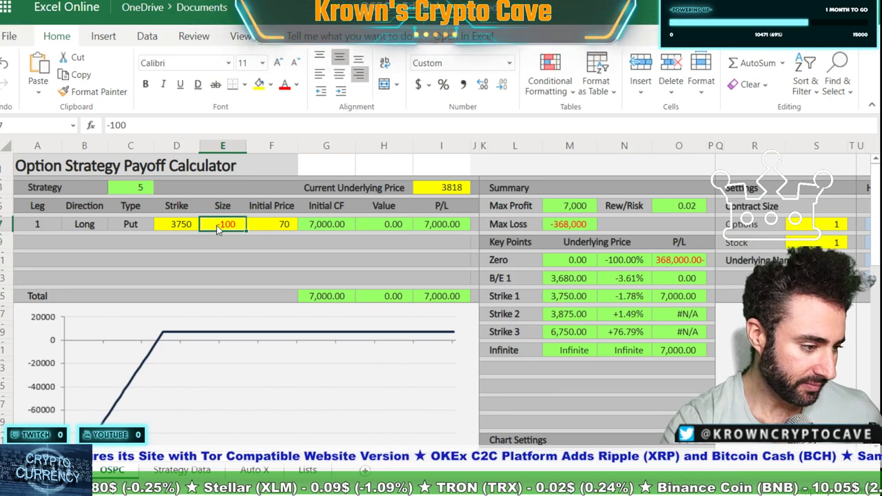
drag(232, 224, 269, 238)
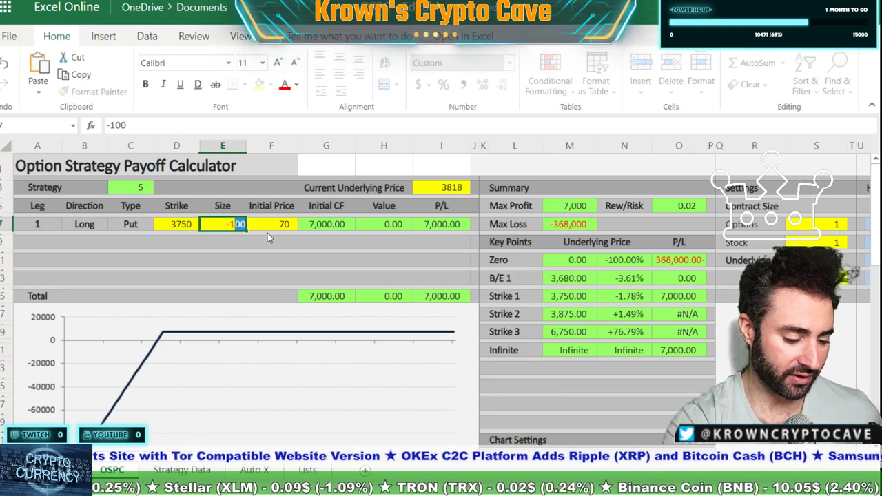
key(BackSpace)
key(Return)
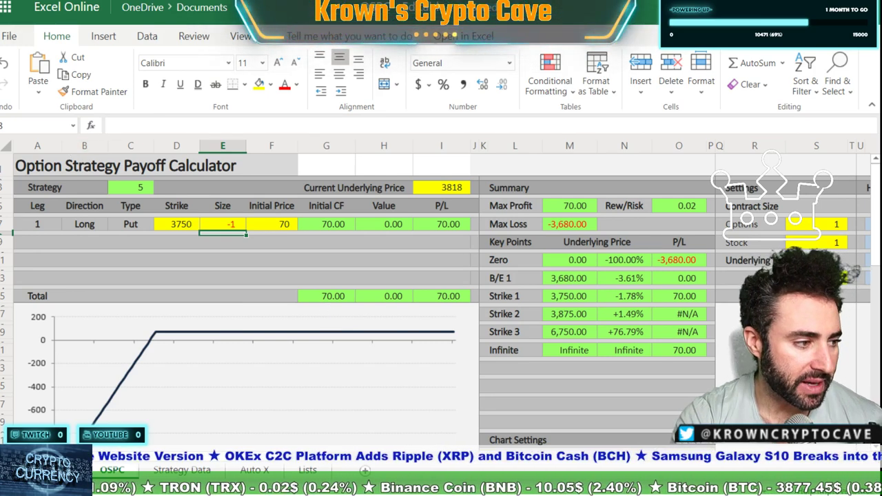
key(ctrl+Tab)
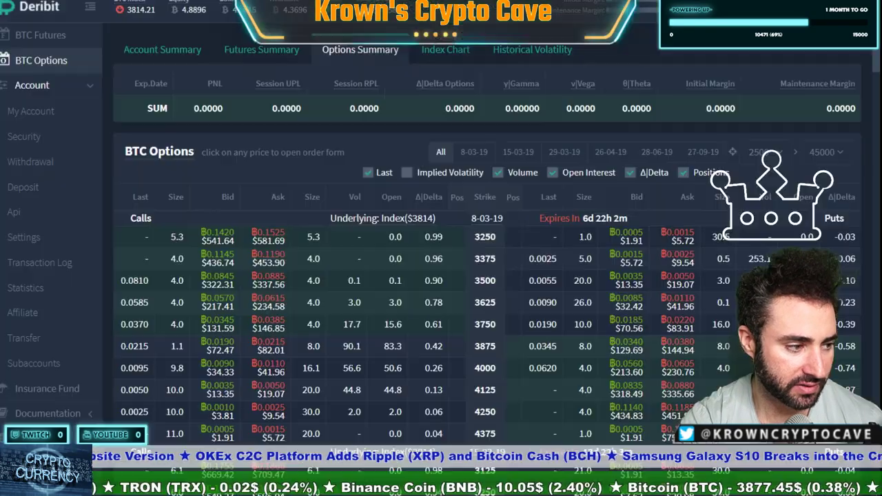